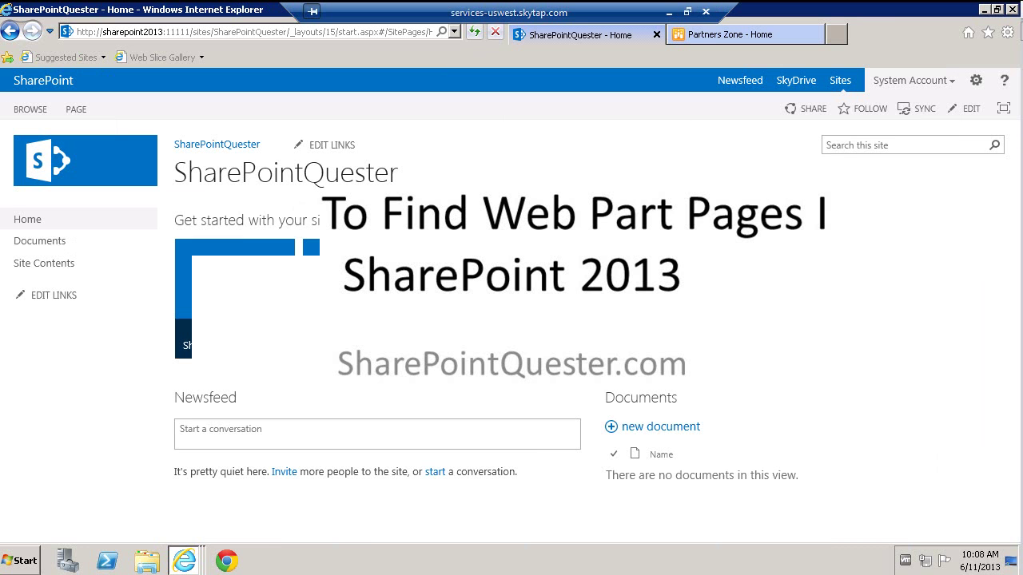
Switch to the Partners Zone site and open the form for creating a new Web Part Page.
{"action": "left_click", "coordinate": [939, 81]}
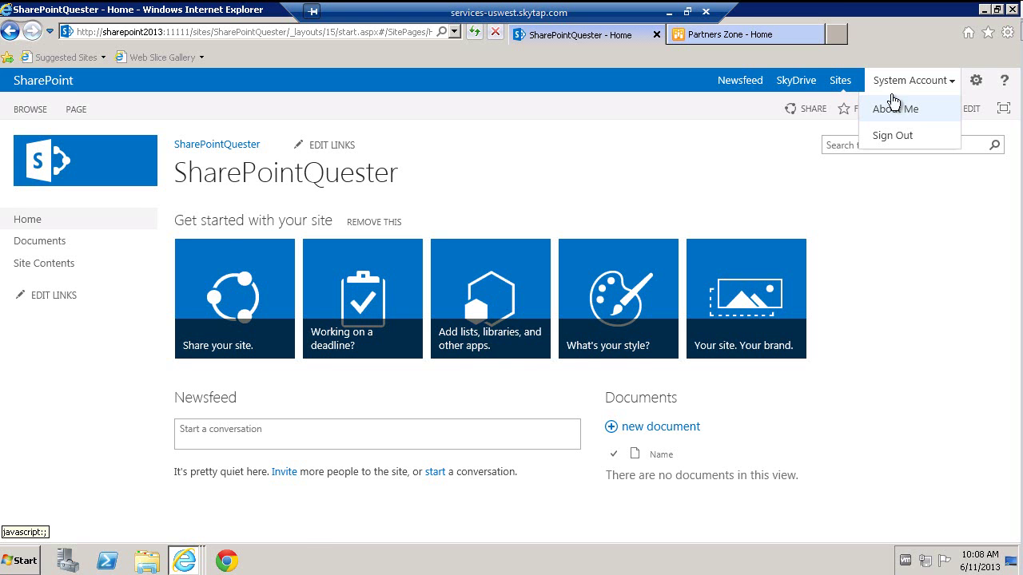
{"action": "left_click", "coordinate": [763, 37]}
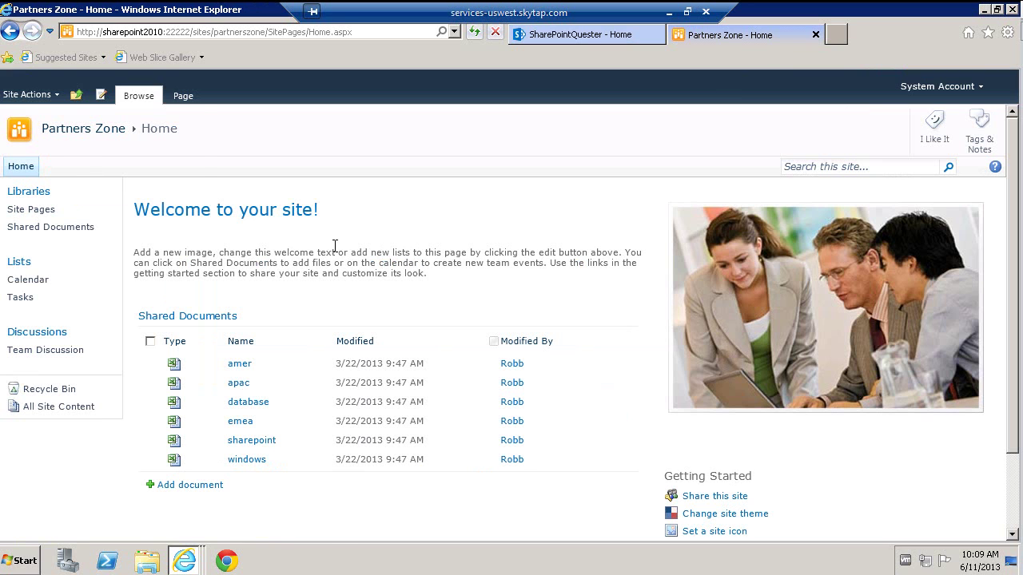
{"action": "left_click", "coordinate": [36, 95]}
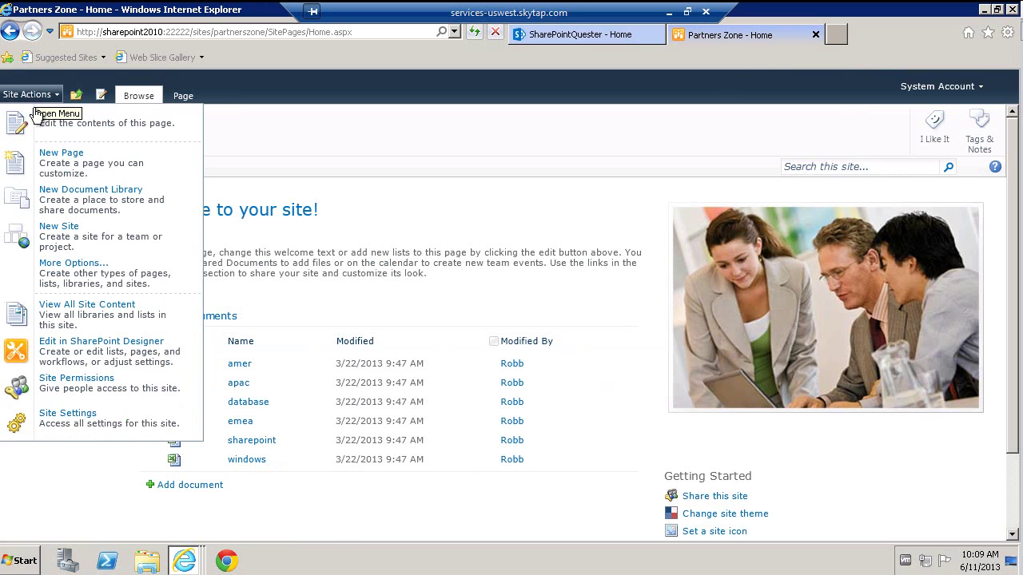
{"action": "left_click", "coordinate": [69, 271]}
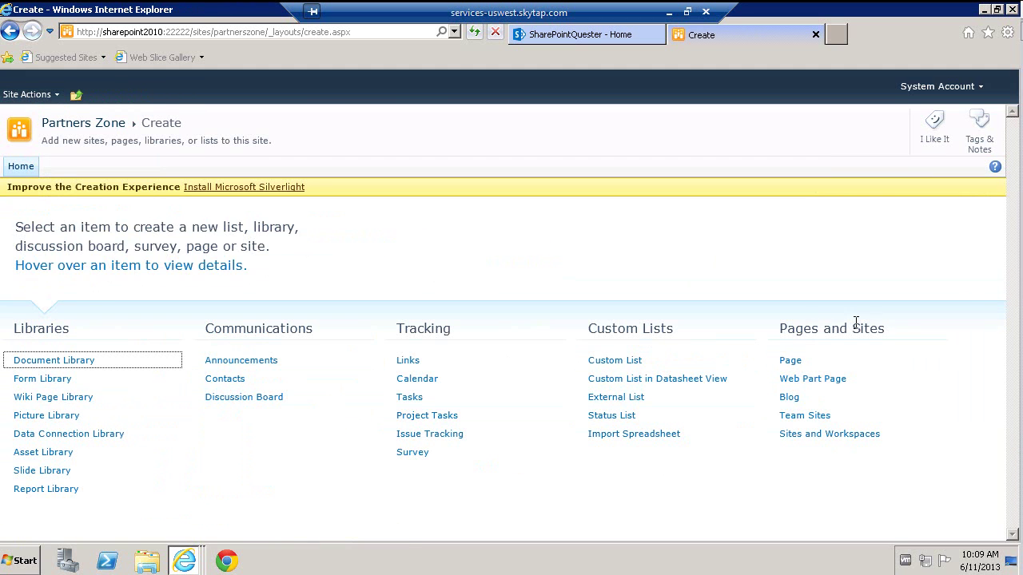
{"action": "left_click", "coordinate": [809, 380]}
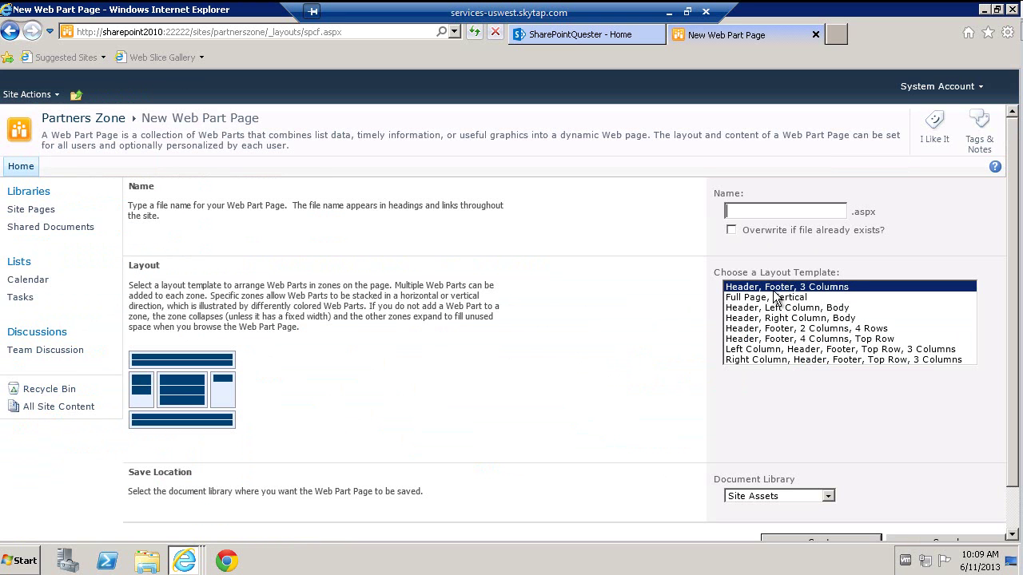
Preview the layout templates from Full Page, Vertical to Right Column, Header, Footer, Top Row, 3 Columns, and check the document library choices.
{"action": "left_click", "coordinate": [777, 297]}
{"action": "left_click", "coordinate": [775, 308]}
{"action": "left_click", "coordinate": [776, 318]}
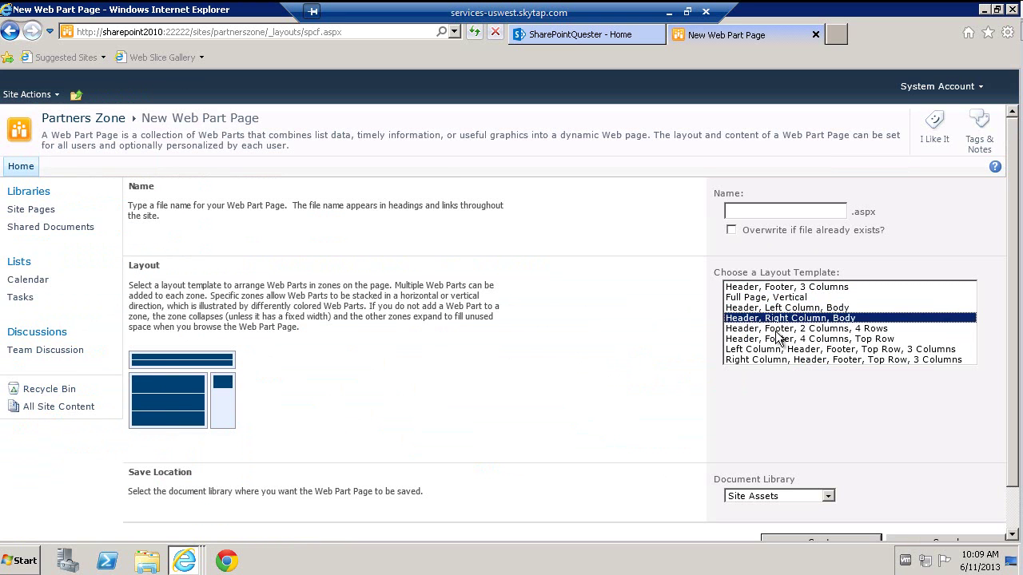
{"action": "left_click", "coordinate": [780, 329]}
{"action": "left_click", "coordinate": [781, 339]}
{"action": "left_click", "coordinate": [779, 349]}
{"action": "left_click", "coordinate": [780, 361]}
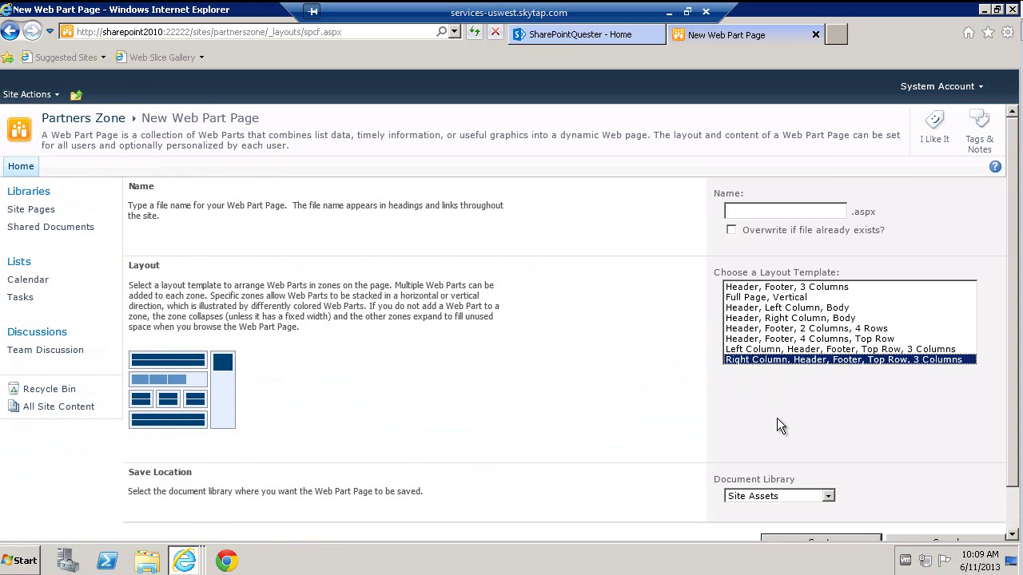
{"action": "left_click", "coordinate": [830, 496]}
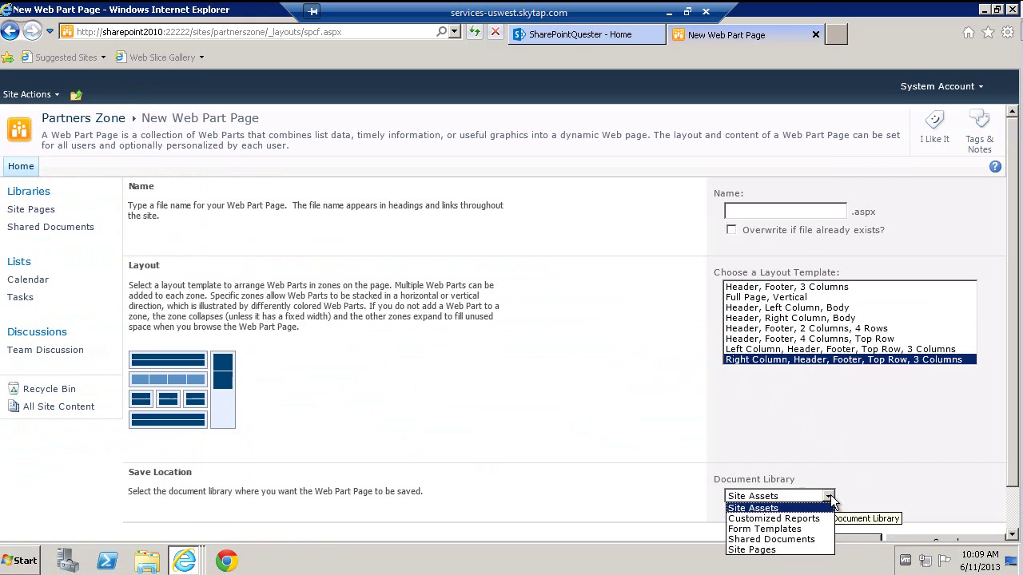
{"action": "left_click", "coordinate": [798, 455]}
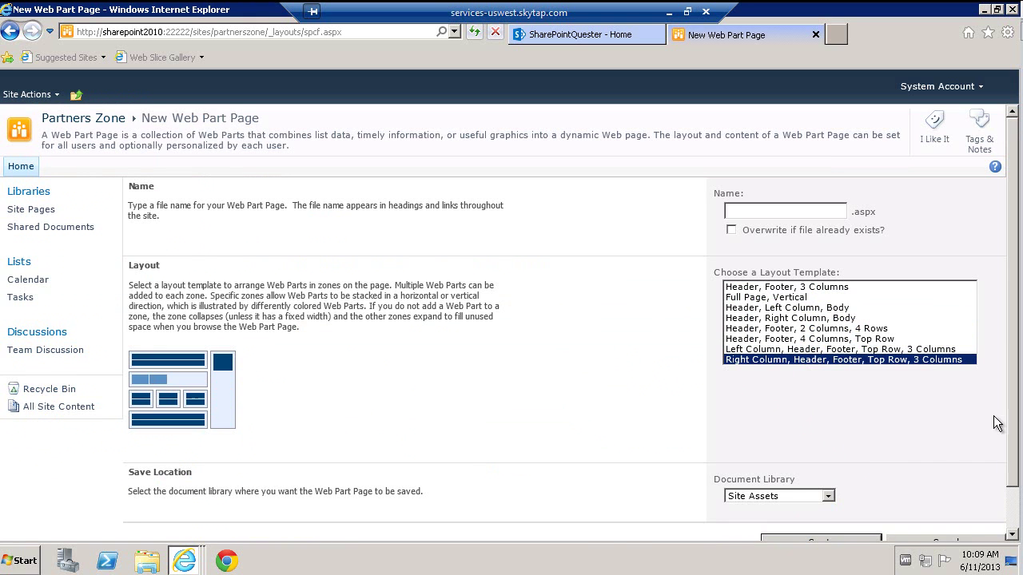
{"action": "left_click_drag", "start_coordinate": [1014, 410], "coordinate": [1015, 440]}
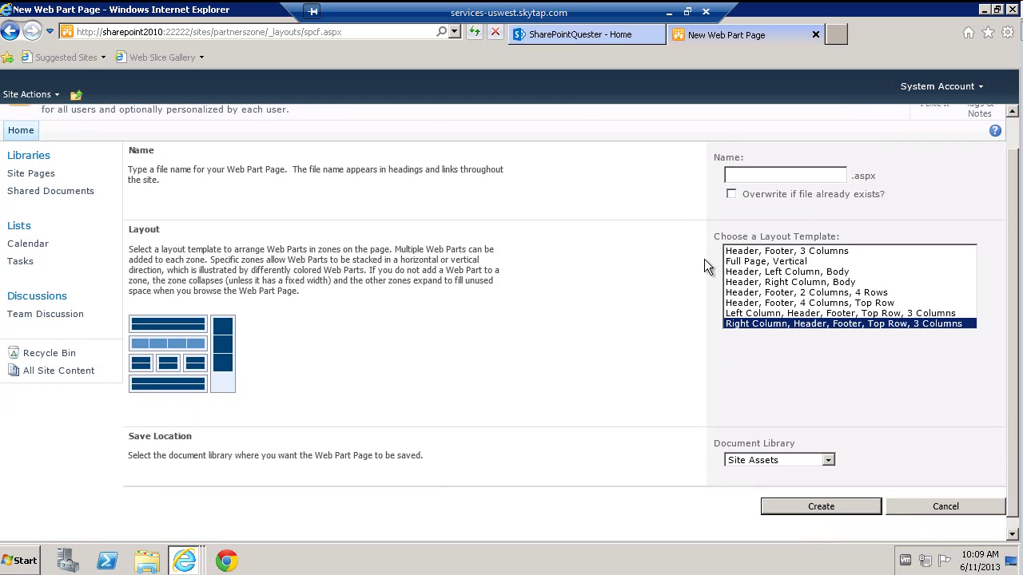
Switch to the SharePointQuester site and look through the apps that can be added for a web part page option.
{"action": "left_click", "coordinate": [600, 35]}
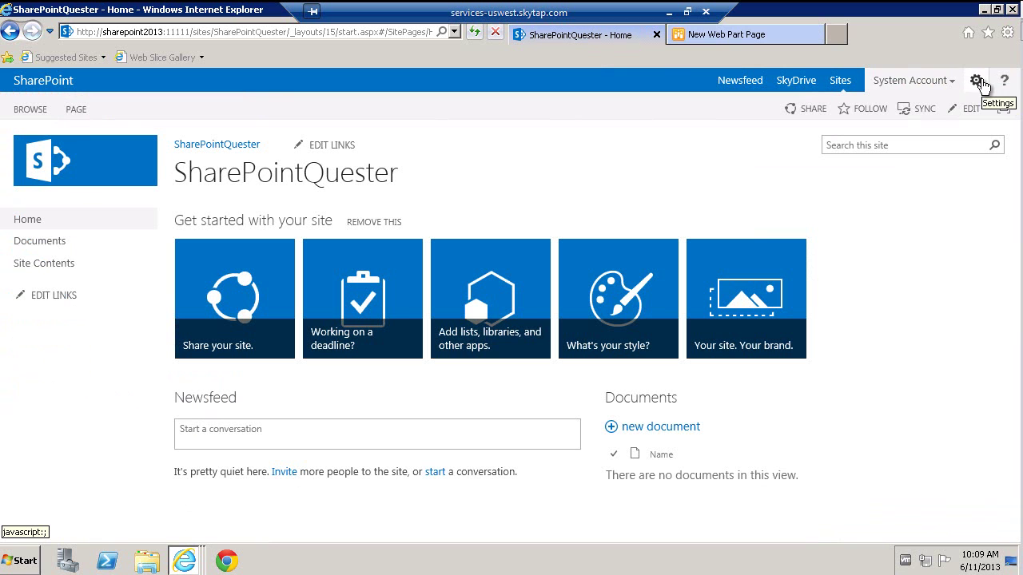
{"action": "left_click", "coordinate": [978, 82]}
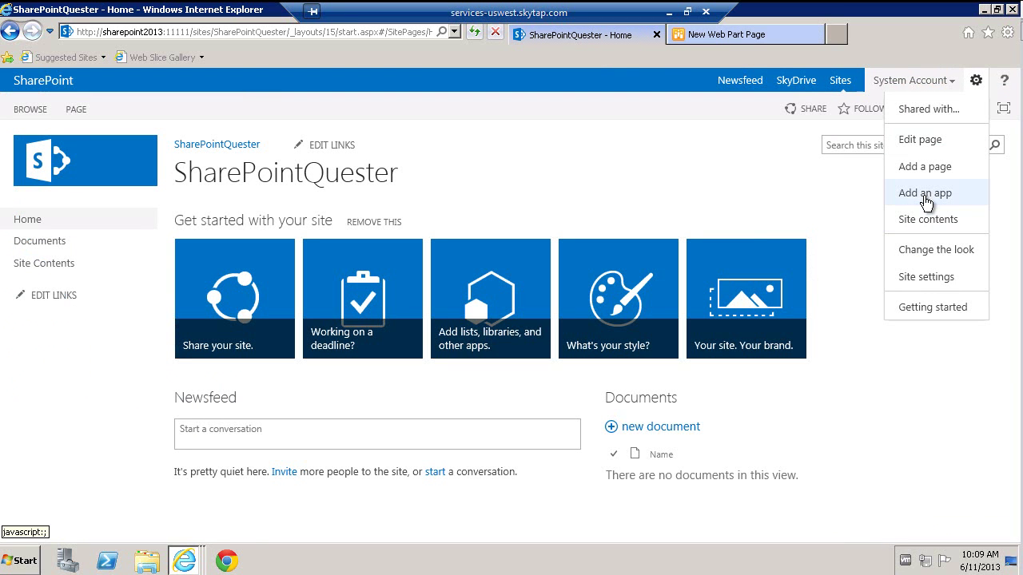
{"action": "left_click", "coordinate": [926, 194]}
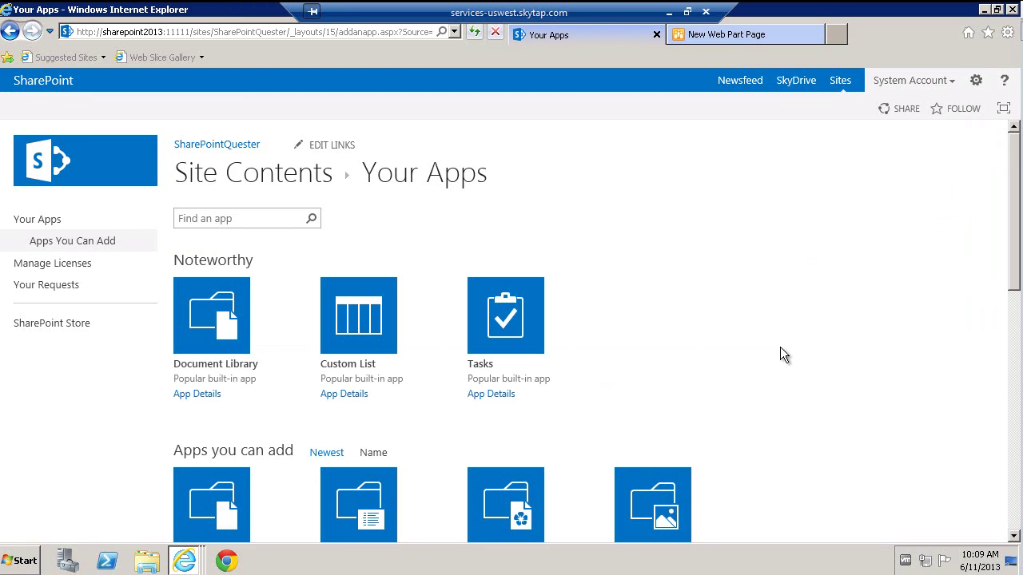
{"action": "scroll", "coordinate": [780, 348], "scroll_direction": "down", "scroll_amount": 5}
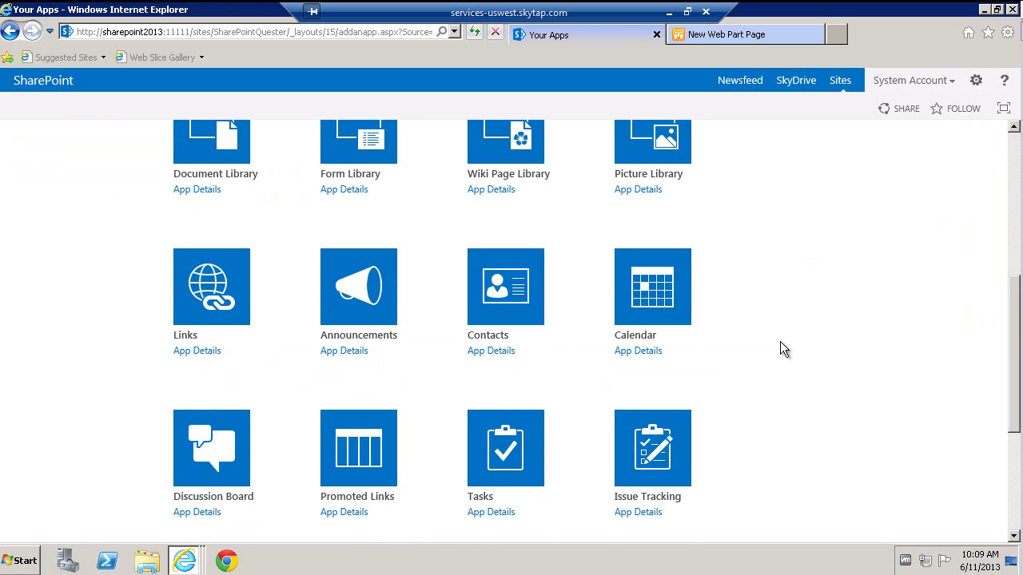
{"action": "scroll", "coordinate": [782, 348], "scroll_direction": "down", "scroll_amount": 2}
{"action": "scroll", "coordinate": [780, 343], "scroll_direction": "up", "scroll_amount": 5}
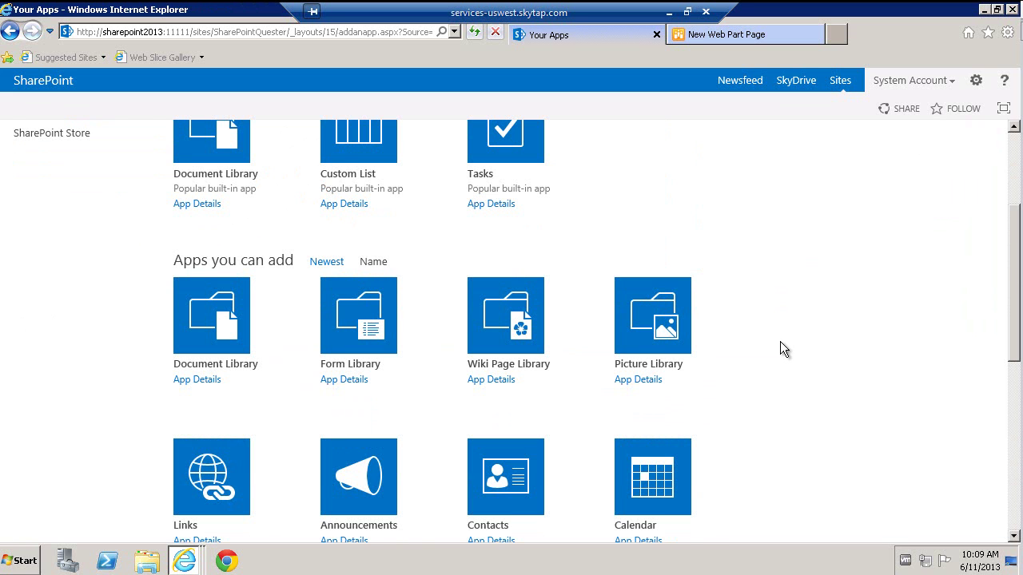
{"action": "scroll", "coordinate": [782, 348], "scroll_direction": "up", "scroll_amount": 3}
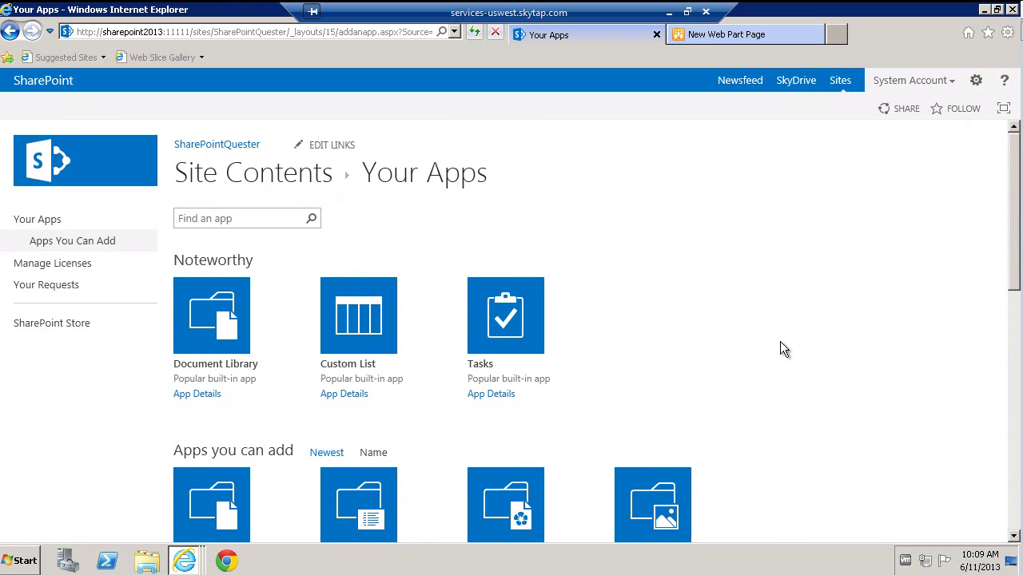
Add a new page named test2 to the SharePointQuester site.
{"action": "left_click", "coordinate": [975, 80]}
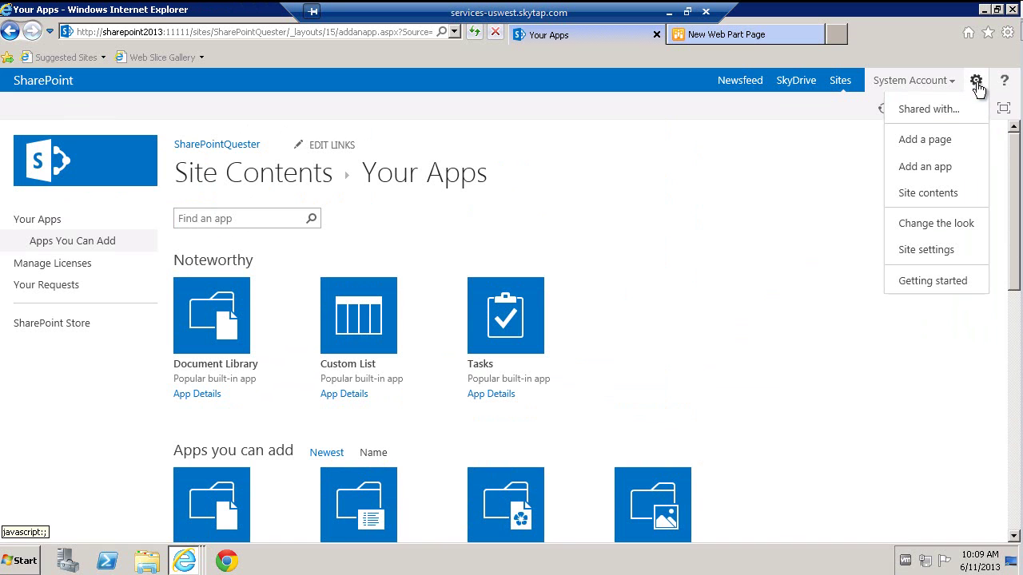
{"action": "left_click", "coordinate": [920, 141]}
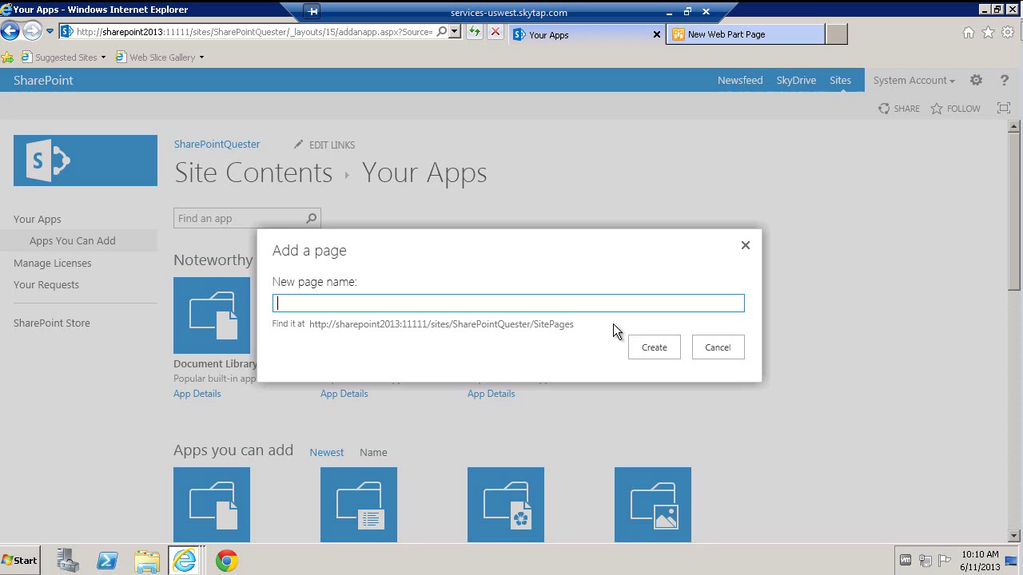
{"action": "type", "text": "test2"}
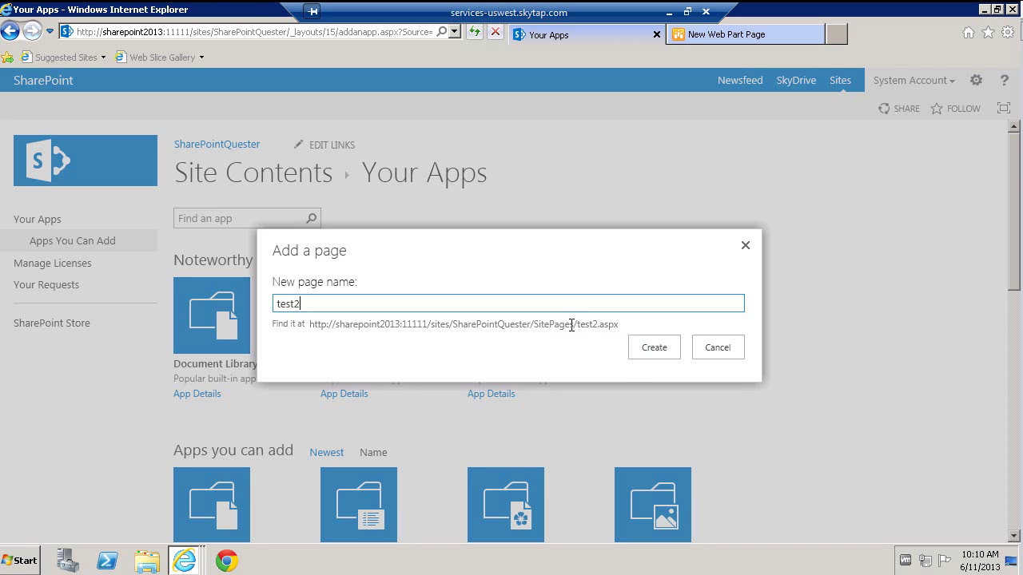
{"action": "left_click", "coordinate": [657, 347]}
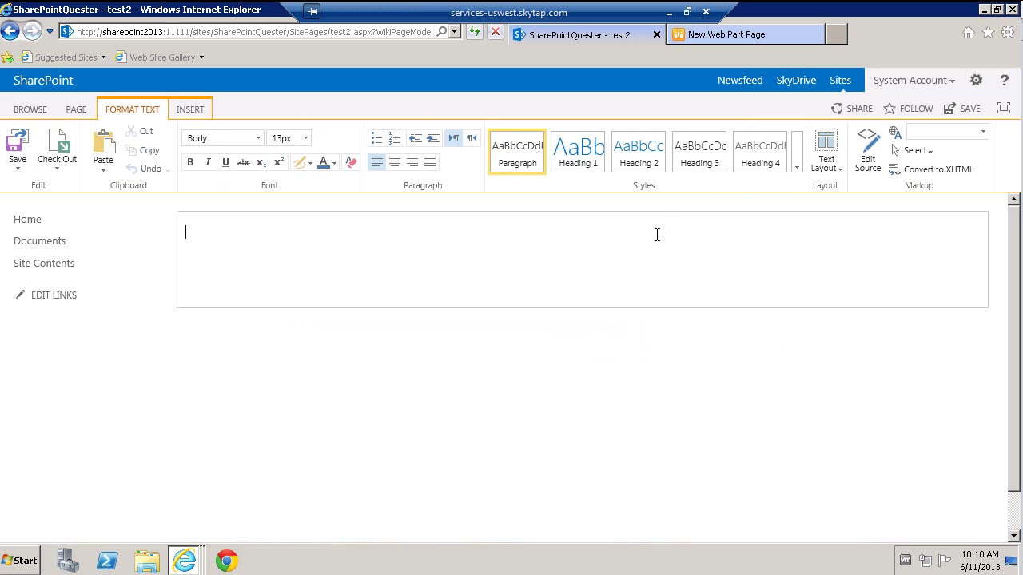
Open the Site Pages library from the site contents.
{"action": "left_click", "coordinate": [976, 80]}
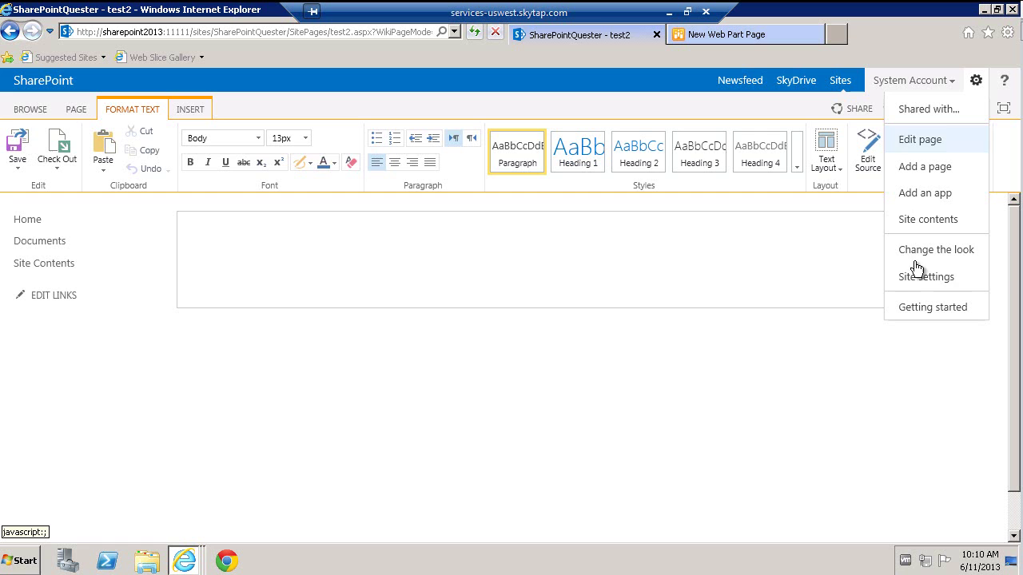
{"action": "left_click", "coordinate": [914, 220]}
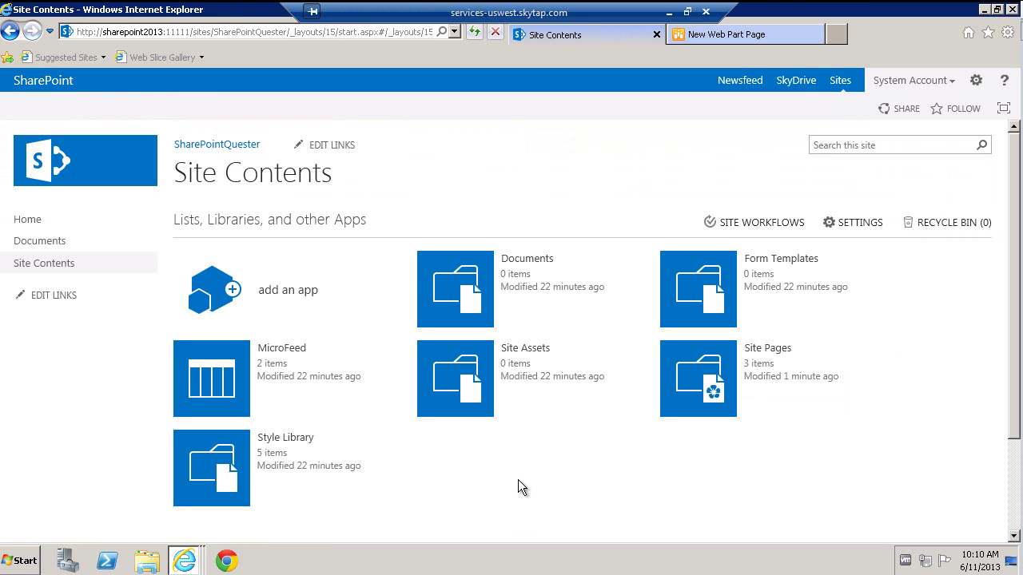
{"action": "scroll", "coordinate": [519, 482], "scroll_direction": "down", "scroll_amount": 1}
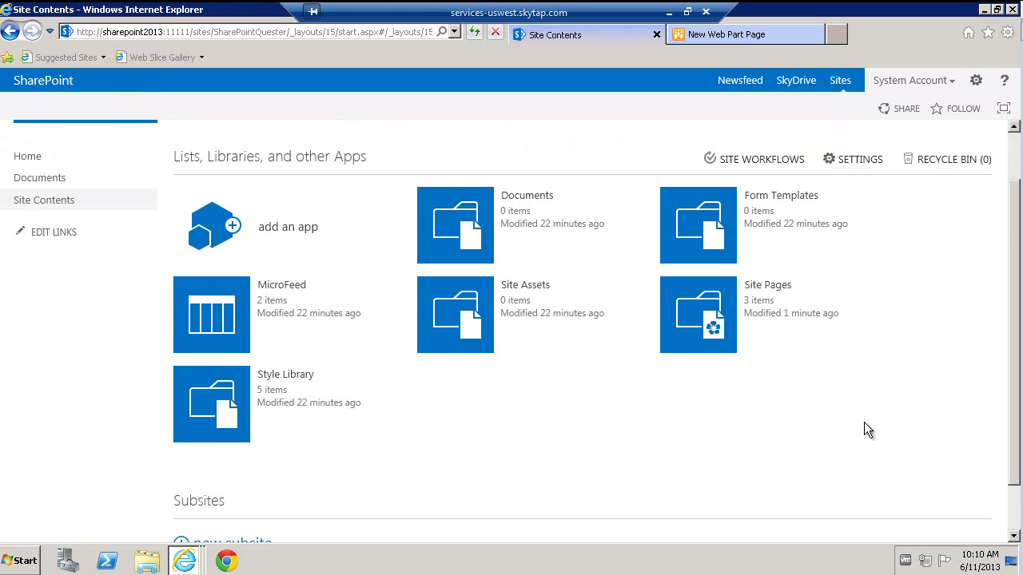
{"action": "left_click", "coordinate": [737, 311]}
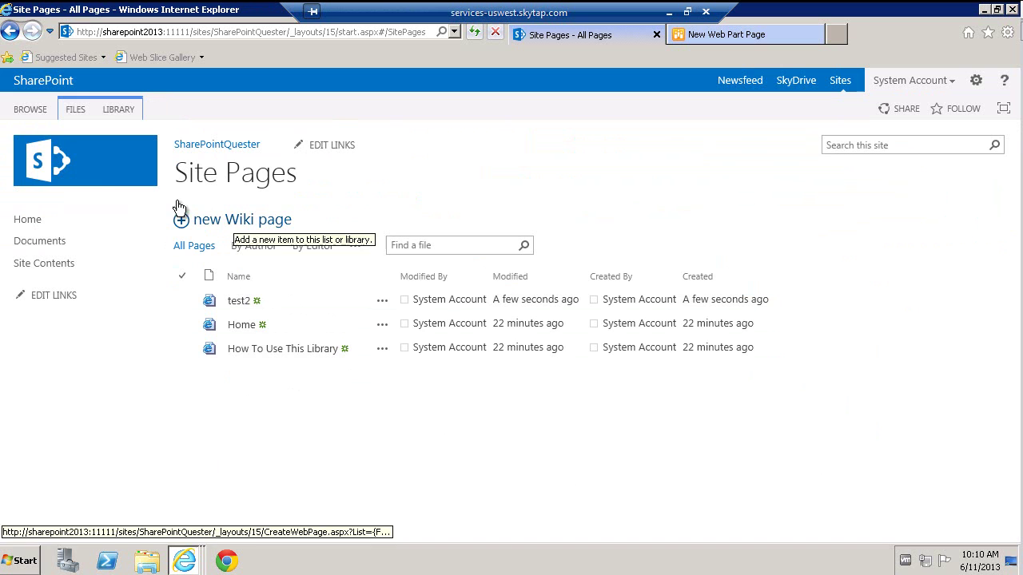
Start a new Web Part Page document in the Site Pages library.
{"action": "left_click", "coordinate": [76, 111]}
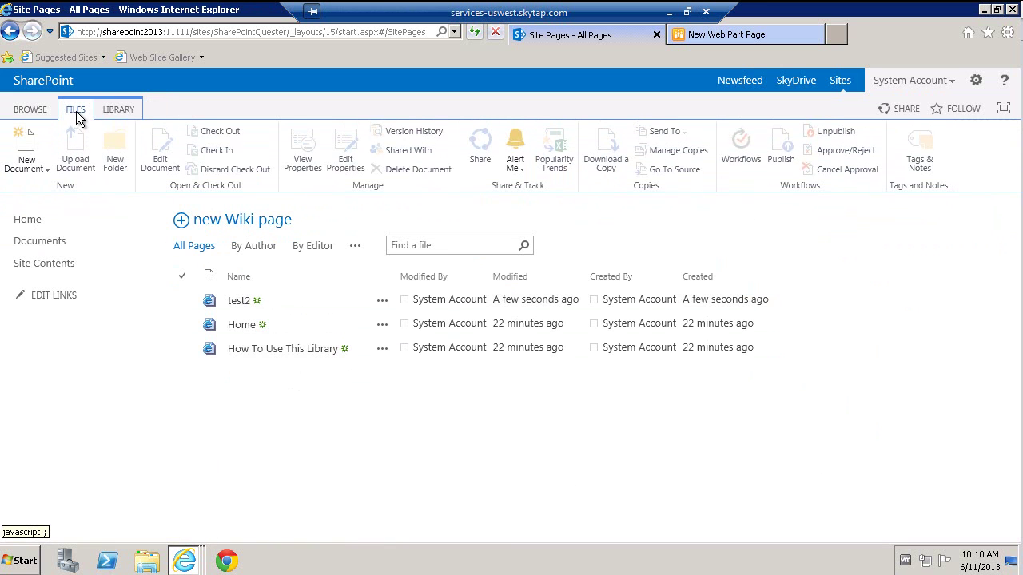
{"action": "left_click", "coordinate": [38, 171]}
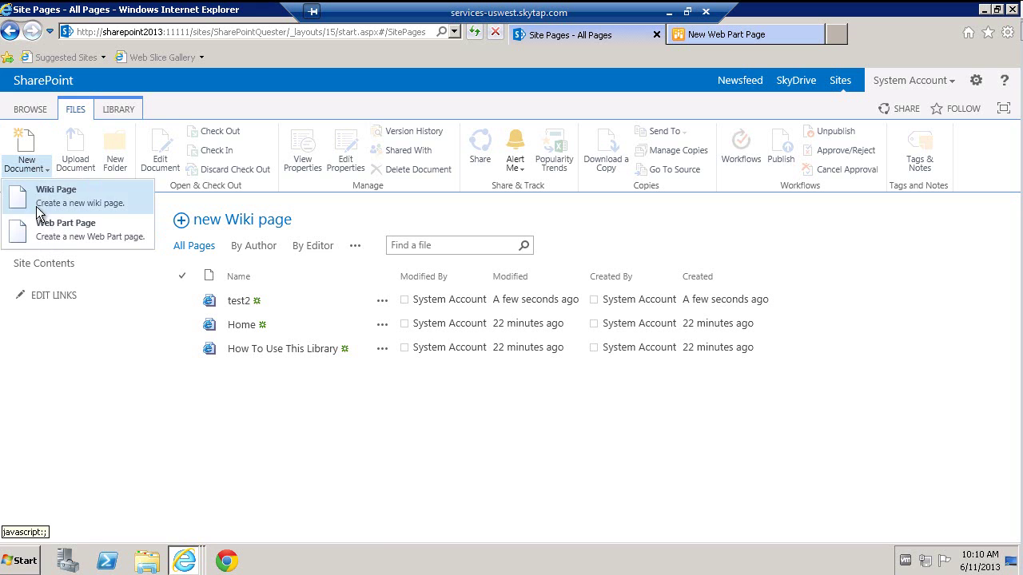
{"action": "left_click", "coordinate": [54, 232]}
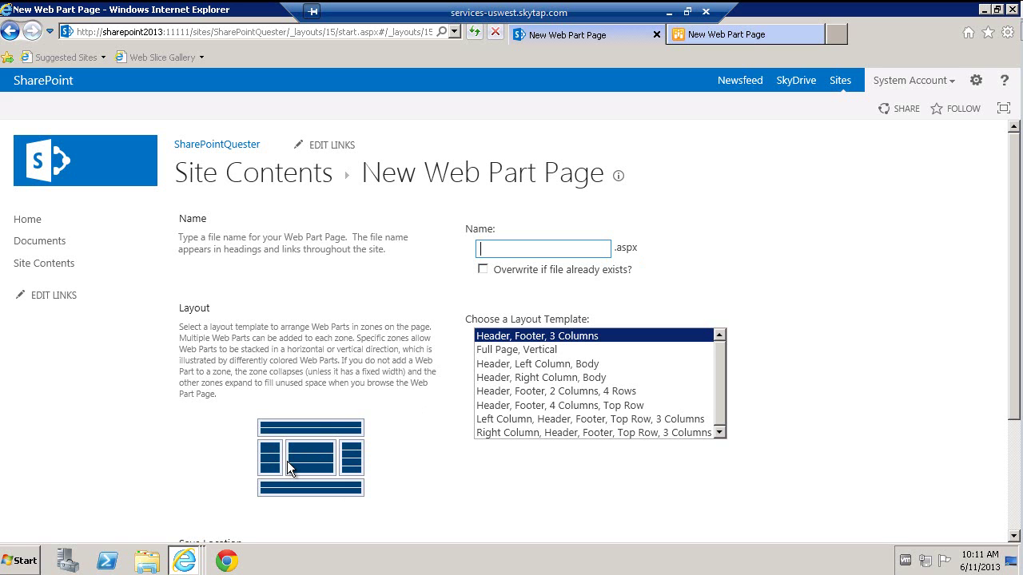
Add another new page named test23 to the site.
{"action": "left_click", "coordinate": [977, 81]}
{"action": "left_click", "coordinate": [948, 138]}
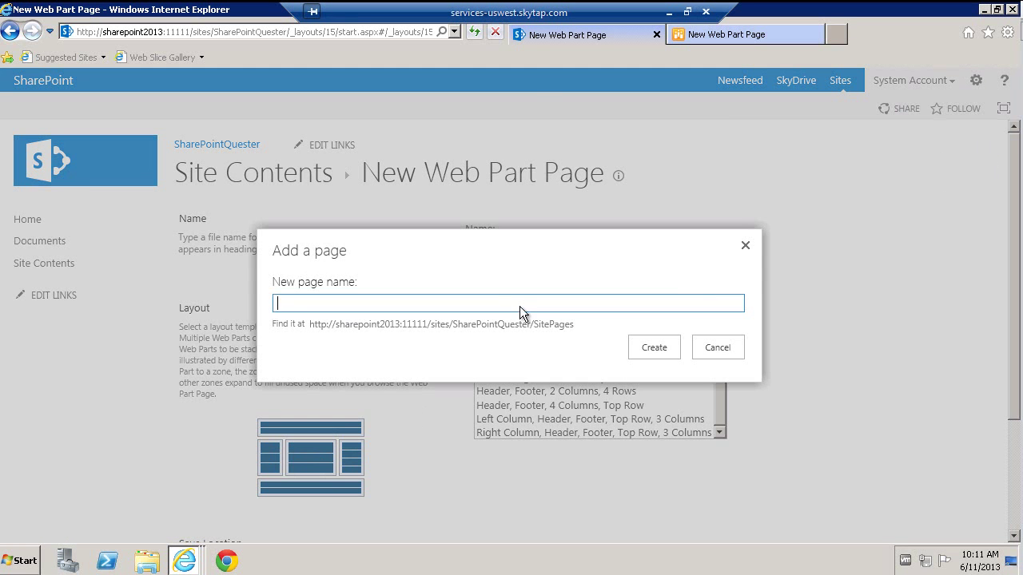
{"action": "type", "text": "test2"}
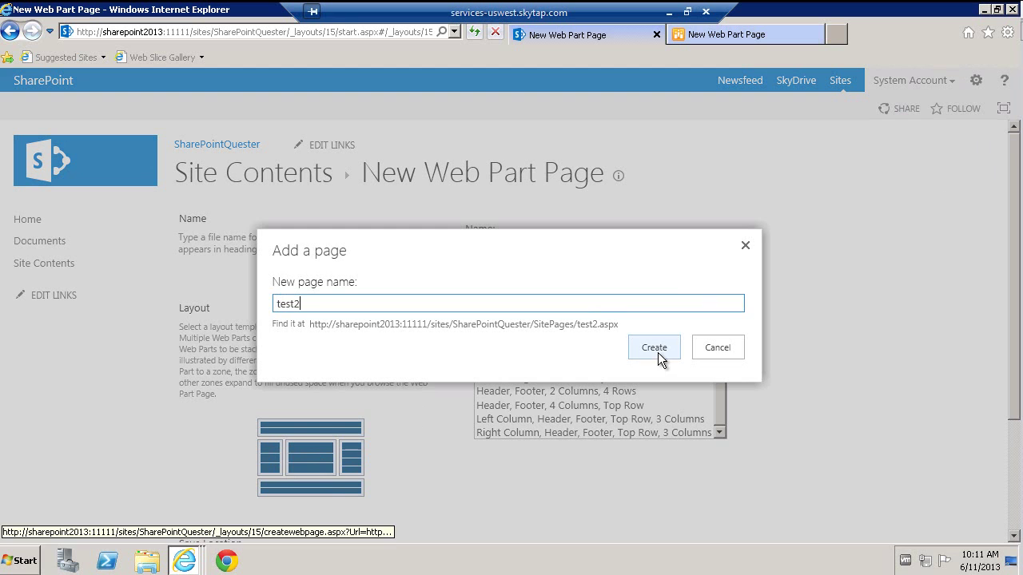
{"action": "type", "text": "3"}
{"action": "left_click", "coordinate": [661, 345]}
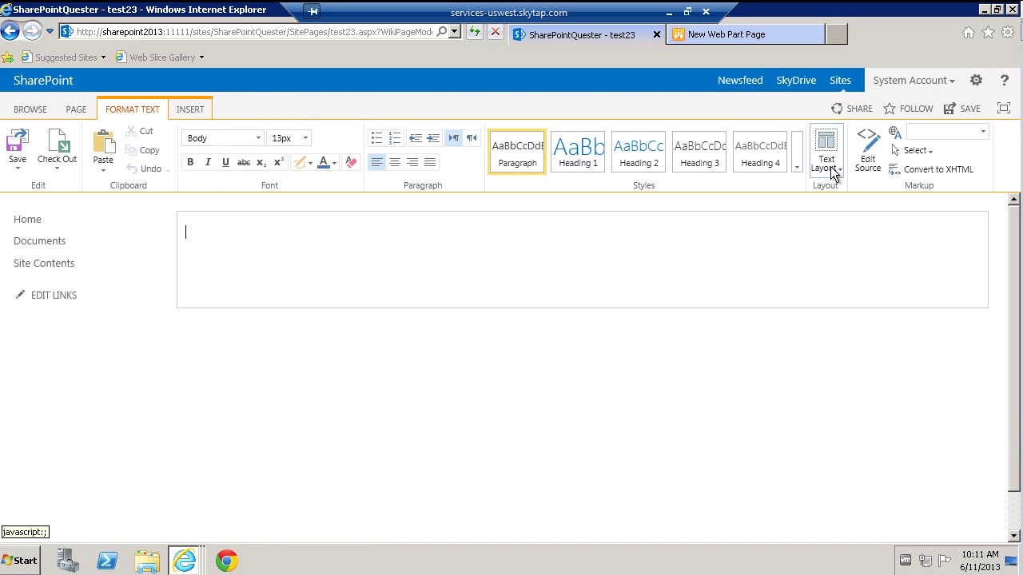
Apply the One column with sidebar text layout to the page and bring up the text layout choices again.
{"action": "left_click", "coordinate": [831, 167]}
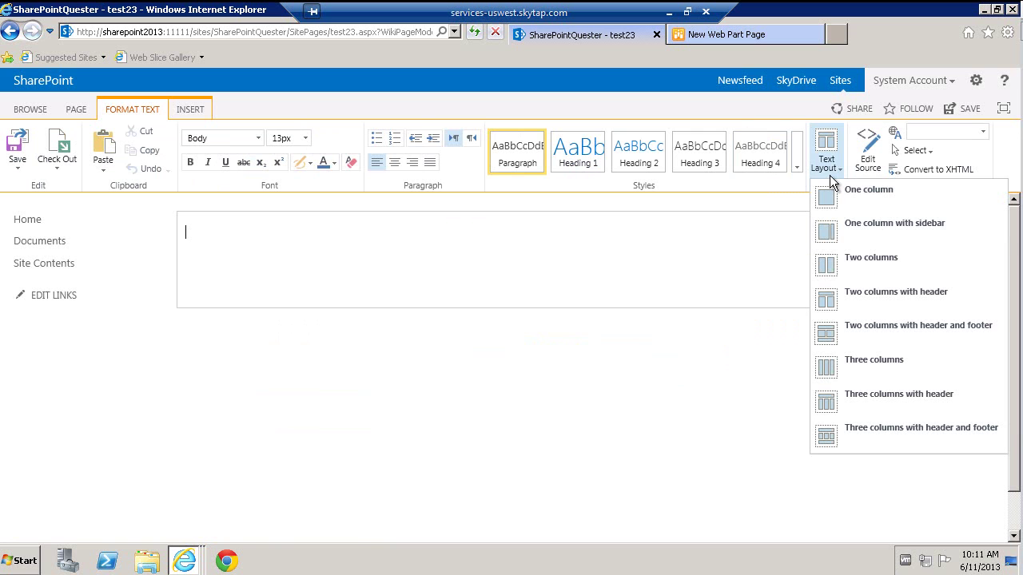
{"action": "left_click", "coordinate": [851, 233]}
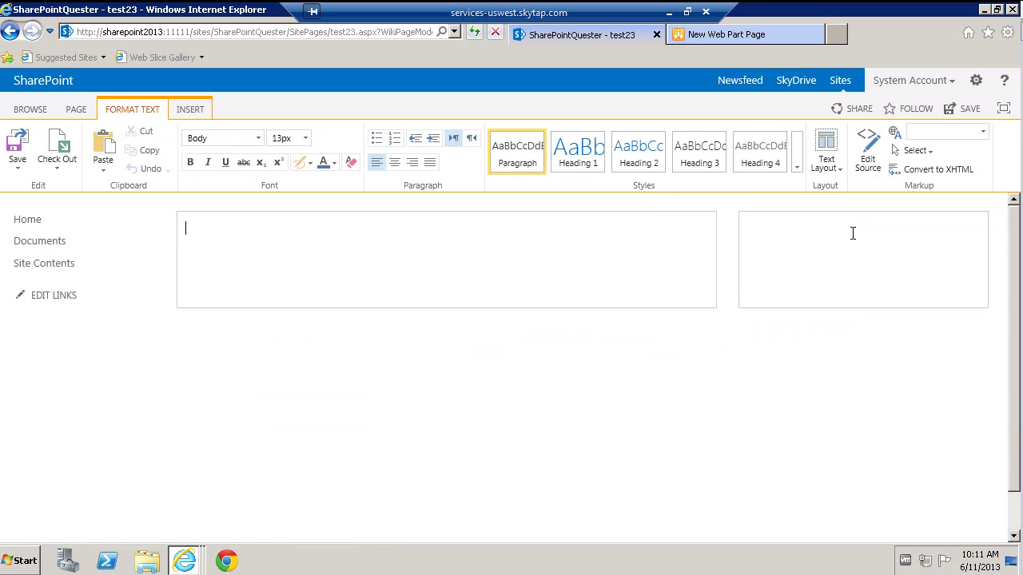
{"action": "left_click", "coordinate": [834, 166]}
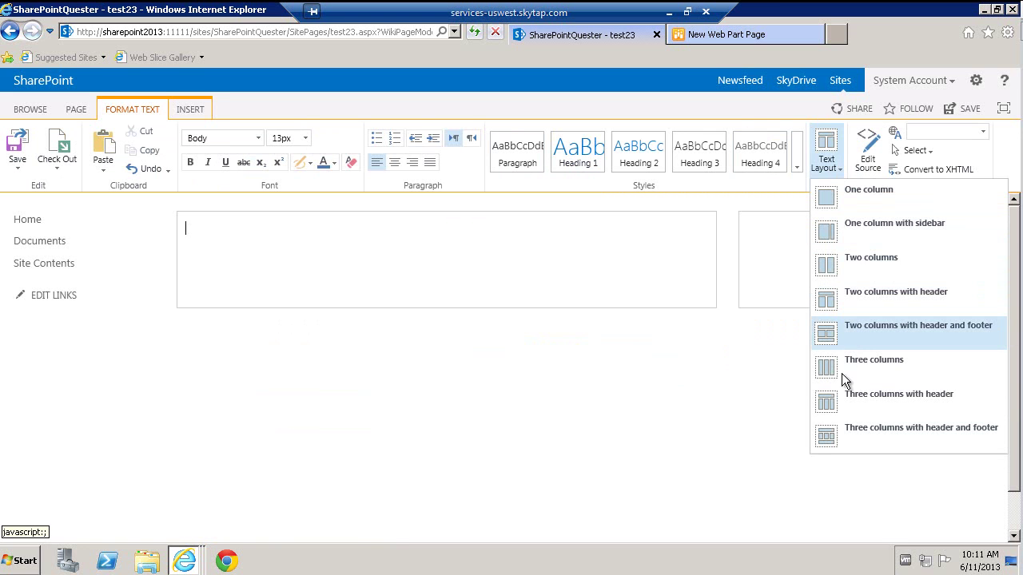